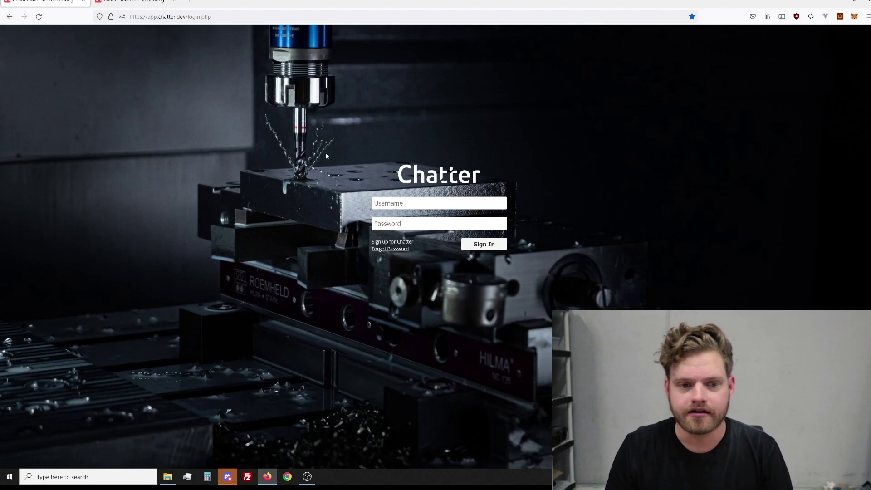
Step: Sign in to Chatter by entering the account username and password
{"action": "left_click", "coordinate": [439, 203]}
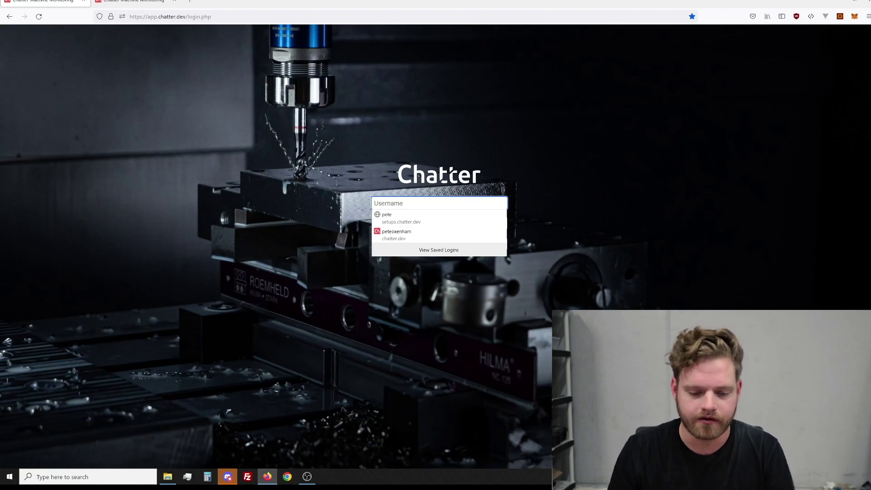
{"action": "type", "text": "testpete"}
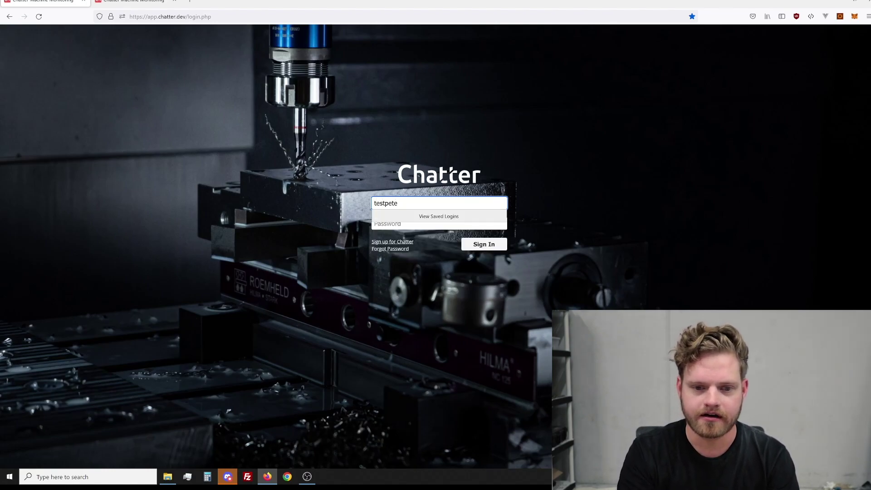
{"action": "key", "text": "Tab"}
{"action": "type", "text": "************"}
{"action": "key", "text": "Return"}
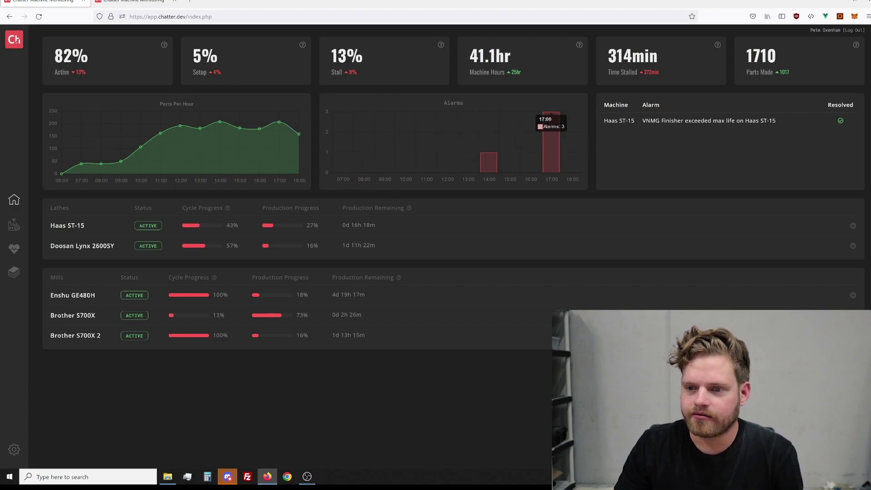
Step: Review the dashboard's alarm entry, and expand the Haas ST-15 lathe to read through its production messages
{"action": "left_click_drag", "start_coordinate": [626, 122], "coordinate": [761, 162]}
{"action": "left_click", "coordinate": [763, 165]}
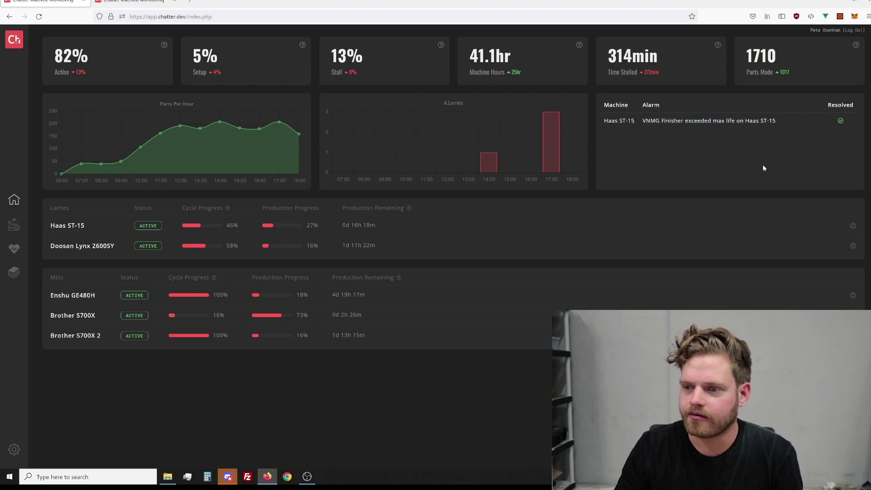
{"action": "left_click", "coordinate": [335, 229]}
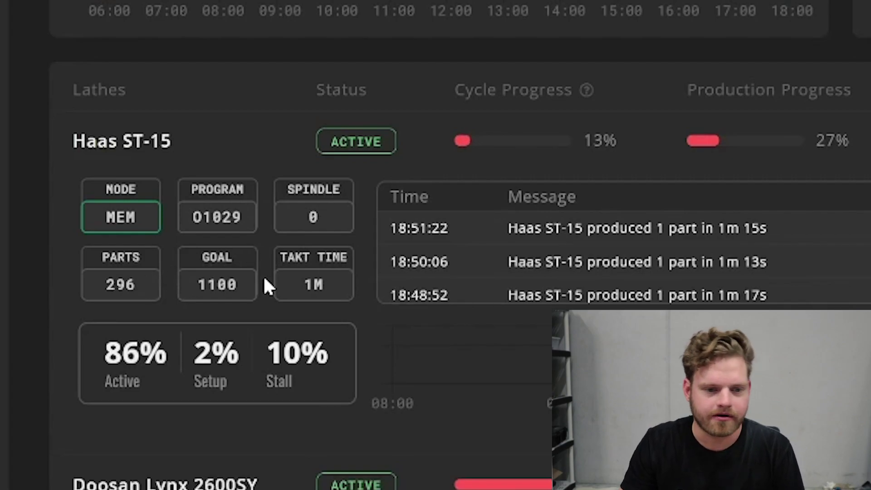
{"action": "scroll", "coordinate": [634, 245], "scroll_direction": "down", "scroll_amount": 2}
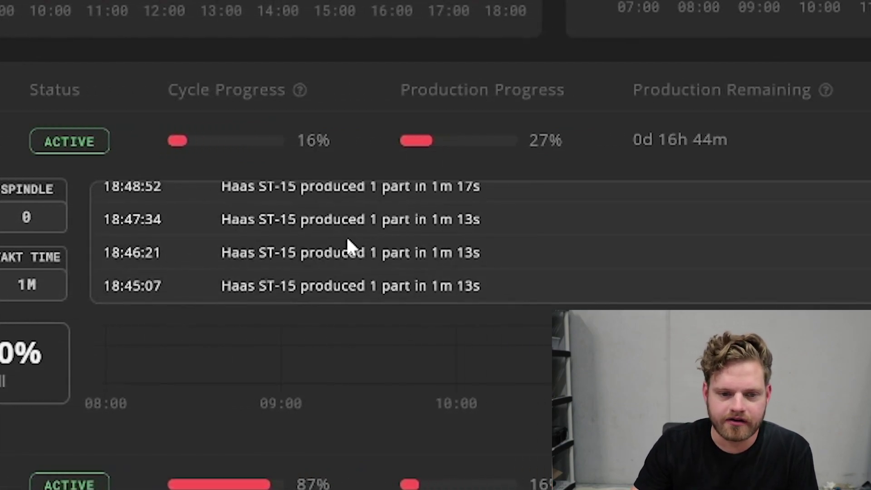
{"action": "scroll", "coordinate": [347, 240], "scroll_direction": "down", "scroll_amount": 3}
{"action": "scroll", "coordinate": [368, 266], "scroll_direction": "up", "scroll_amount": 2}
{"action": "scroll", "coordinate": [369, 266], "scroll_direction": "up", "scroll_amount": 3}
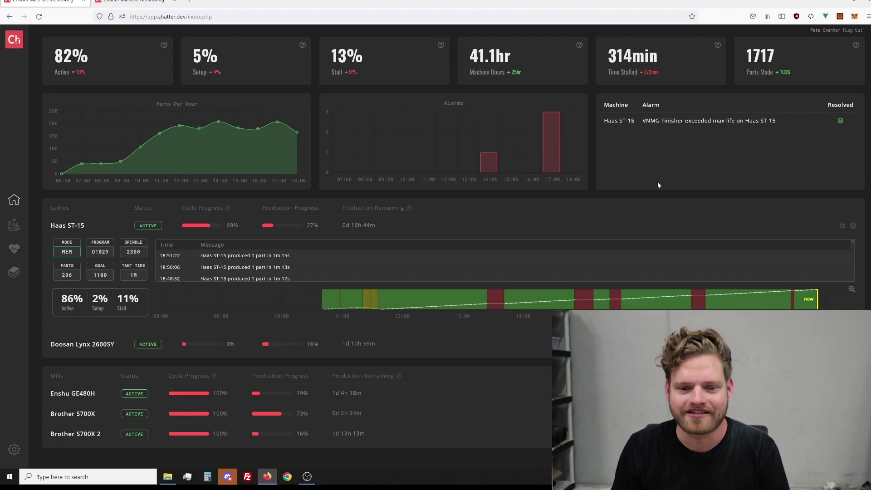
Step: Open the Haas ST-15 machine page and reset the CNMG Rougher's tool life counter
{"action": "left_click", "coordinate": [14, 226]}
{"action": "left_click", "coordinate": [72, 195]}
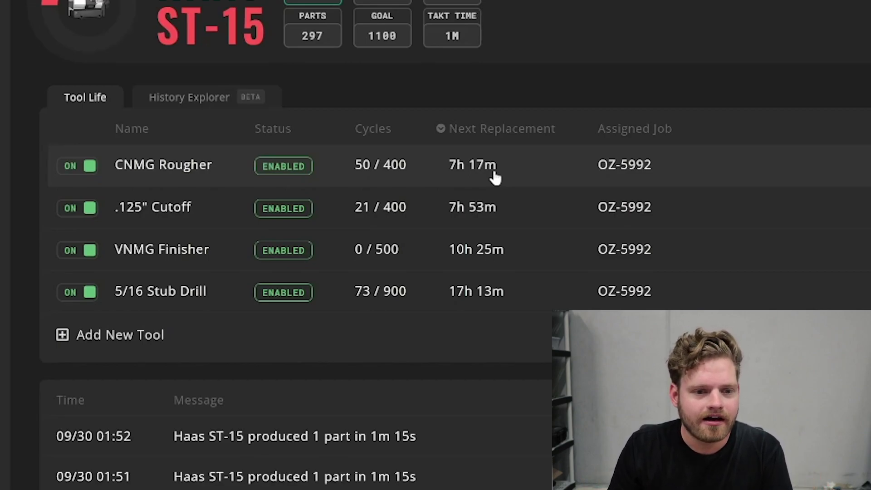
{"action": "left_click", "coordinate": [495, 177]}
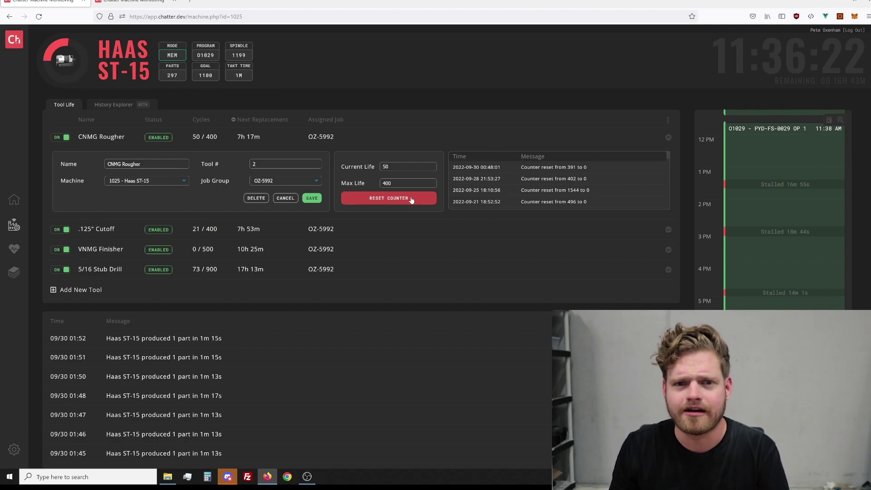
{"action": "left_click", "coordinate": [412, 201]}
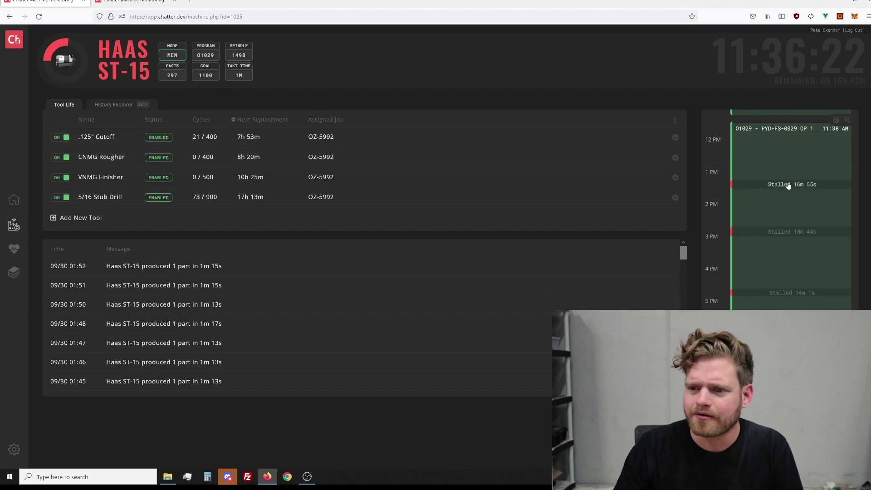
Step: Look through the Haas ST-15's job timeline for the current day and for September 27, 2022
{"action": "scroll", "coordinate": [791, 190], "scroll_direction": "up", "scroll_amount": 3}
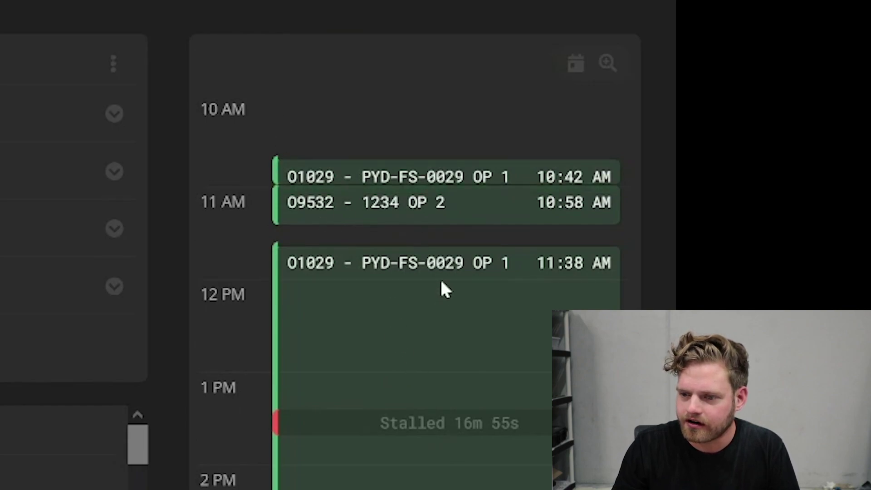
{"action": "scroll", "coordinate": [439, 287], "scroll_direction": "down", "scroll_amount": 3}
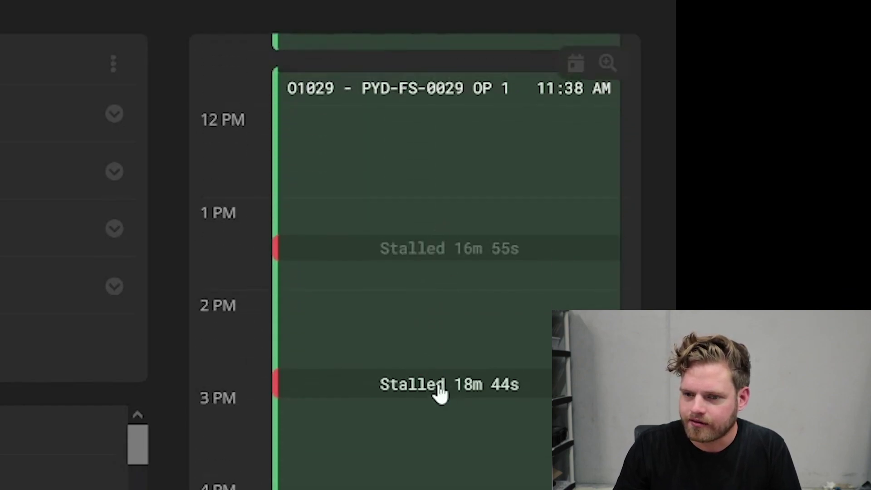
{"action": "left_click", "coordinate": [576, 67]}
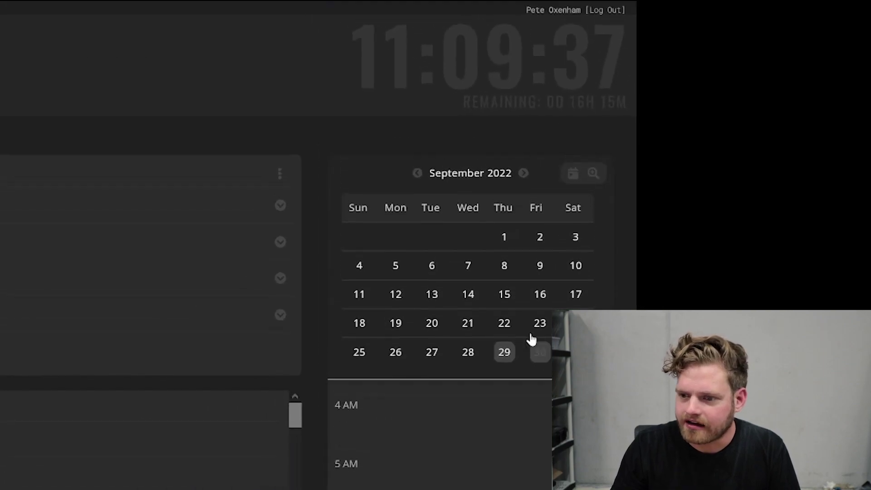
{"action": "left_click", "coordinate": [431, 353]}
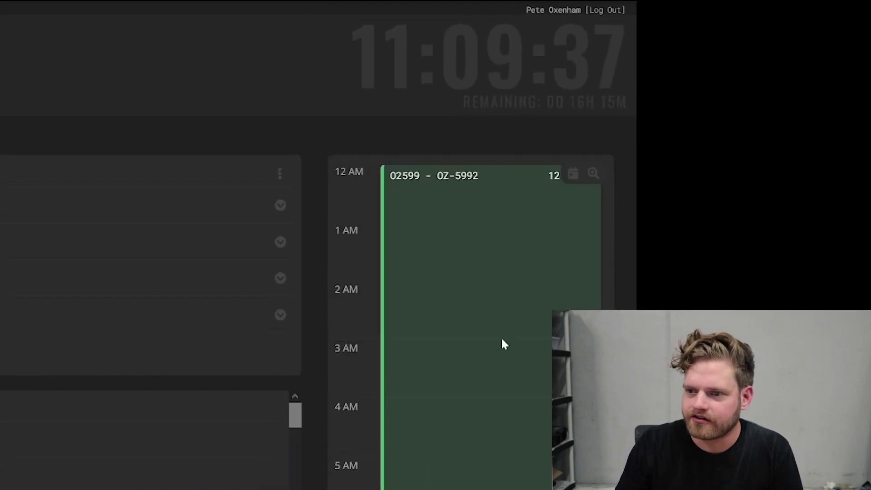
{"action": "scroll", "coordinate": [465, 381], "scroll_direction": "down", "scroll_amount": 5}
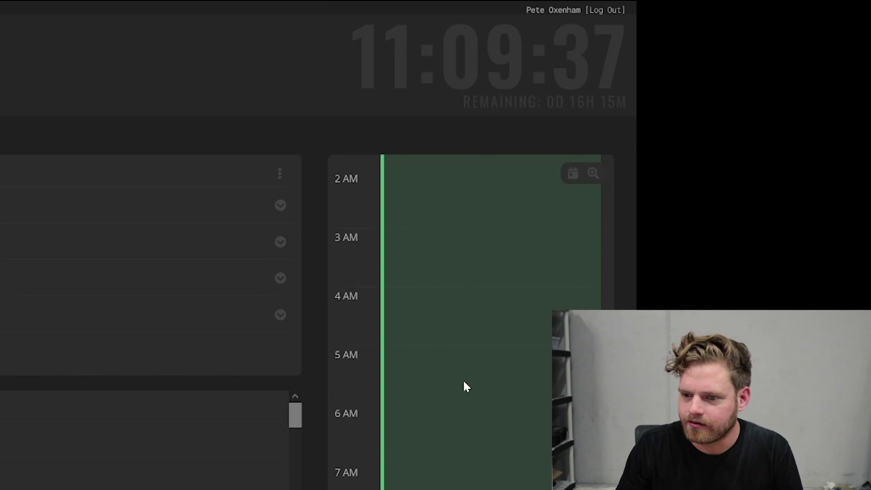
{"action": "scroll", "coordinate": [500, 461], "scroll_direction": "down", "scroll_amount": 2}
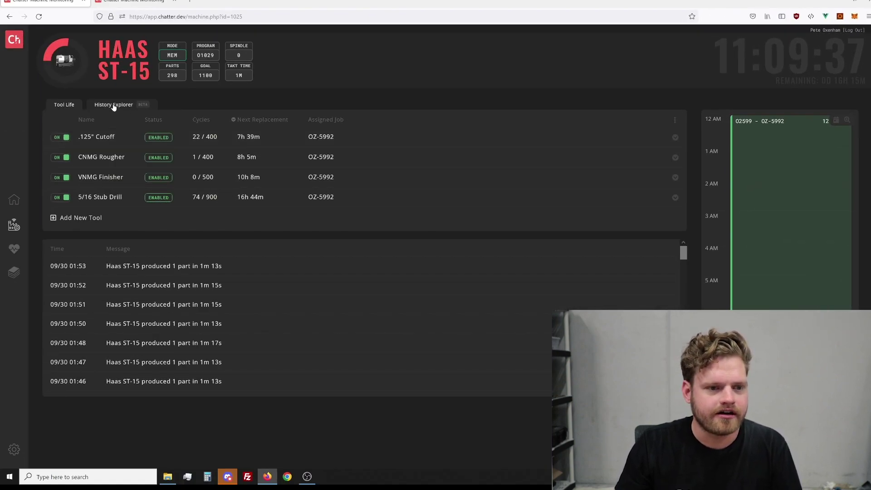
Step: Search the machine's History Explorer for "oz" and open the 09/28/2022 record of program O2599 - OZ-5992
{"action": "left_click", "coordinate": [113, 105]}
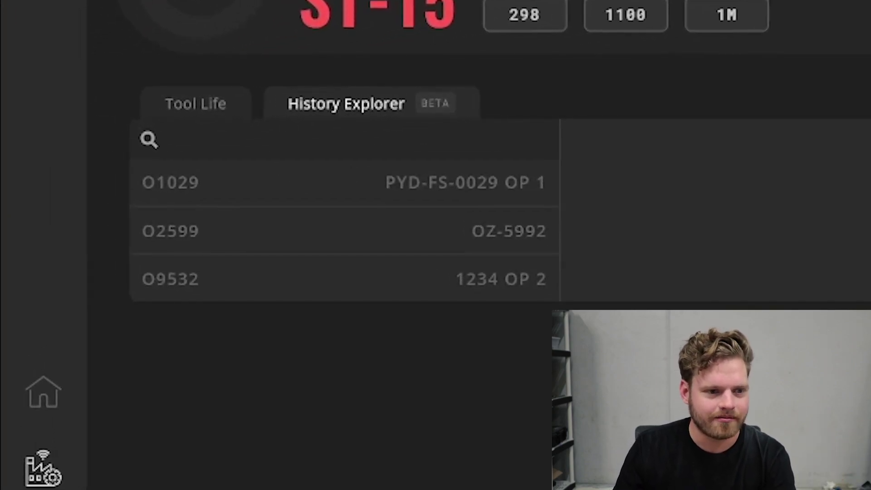
{"action": "left_click", "coordinate": [168, 140]}
{"action": "type", "text": "oz"}
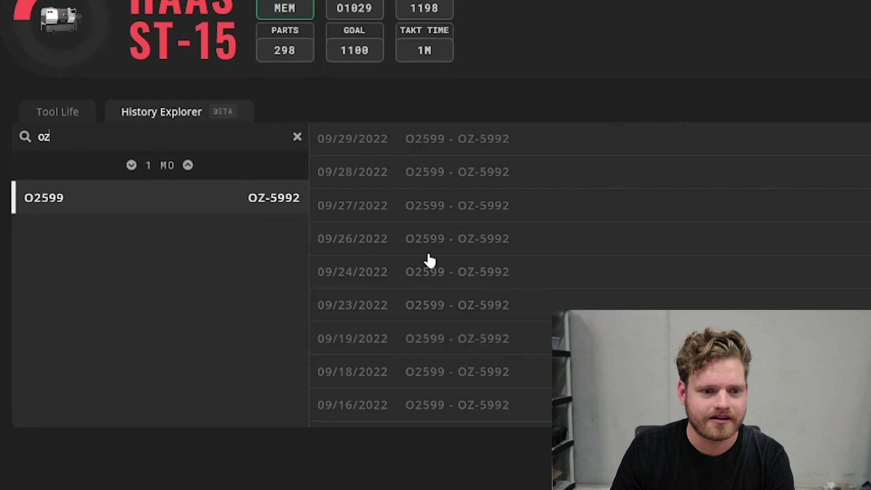
{"action": "left_click", "coordinate": [444, 178]}
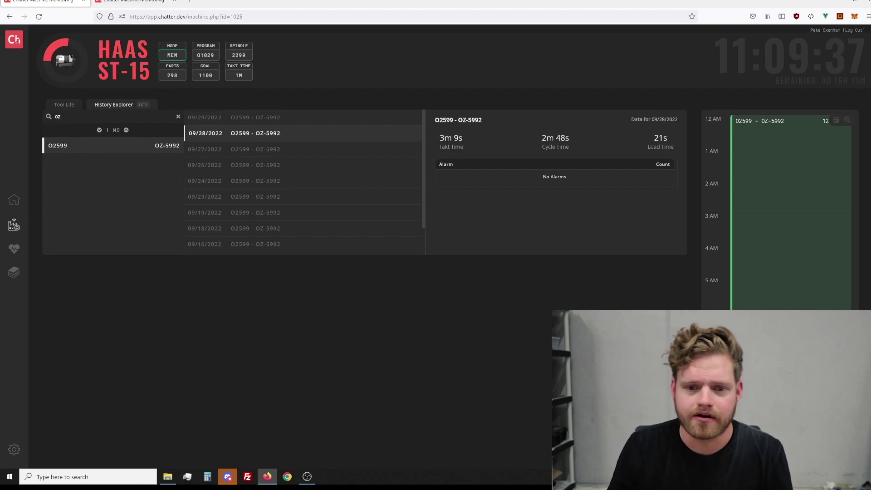
Step: Examine the takt time, cycle time, load time and alarms of the 09/28/2022 OZ-5992 record
{"action": "left_click_drag", "start_coordinate": [434, 142], "coordinate": [464, 139]}
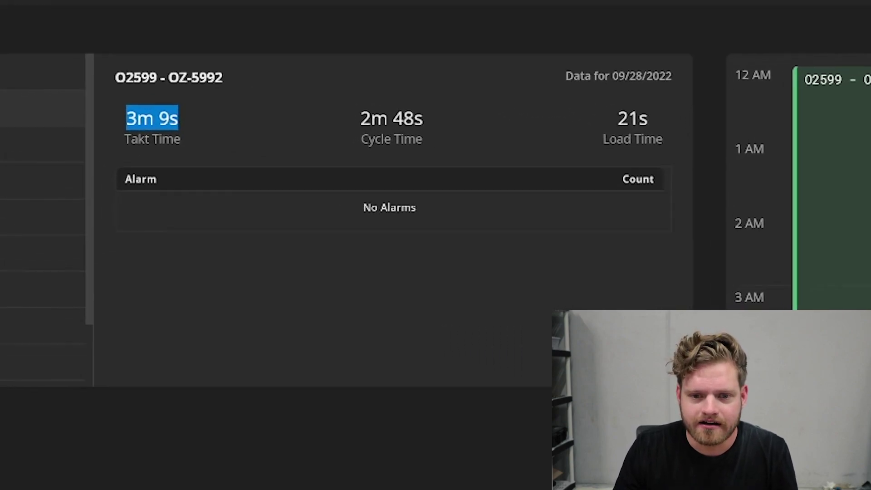
{"action": "left_click", "coordinate": [434, 145]}
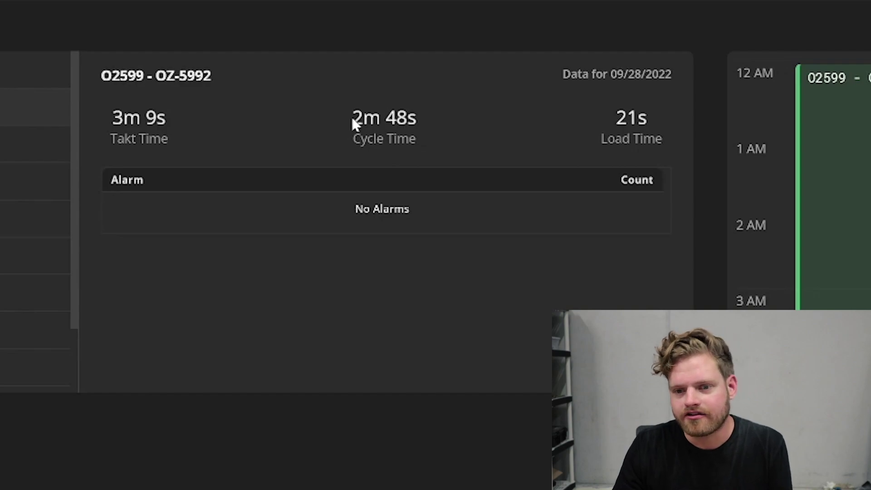
{"action": "left_click_drag", "start_coordinate": [353, 121], "coordinate": [428, 123]}
{"action": "left_click", "coordinate": [518, 119]}
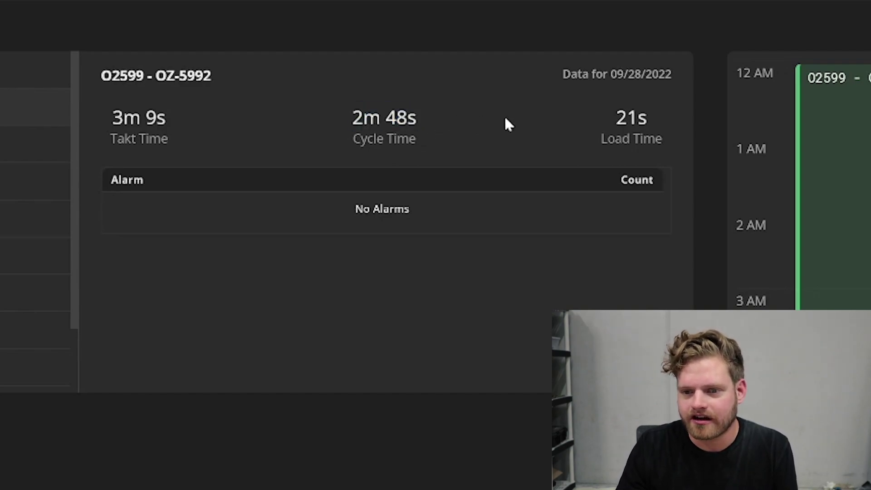
{"action": "left_click_drag", "start_coordinate": [614, 119], "coordinate": [675, 117]}
{"action": "left_click", "coordinate": [674, 120]}
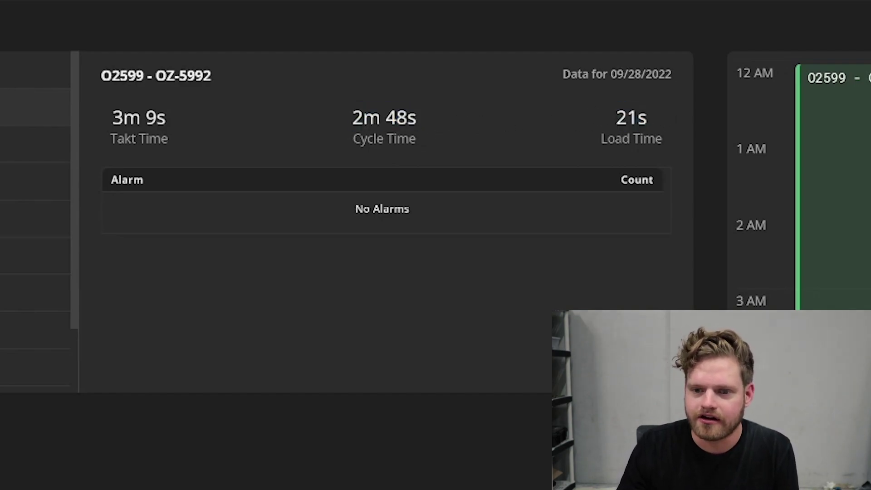
{"action": "left_click_drag", "start_coordinate": [354, 209], "coordinate": [480, 217]}
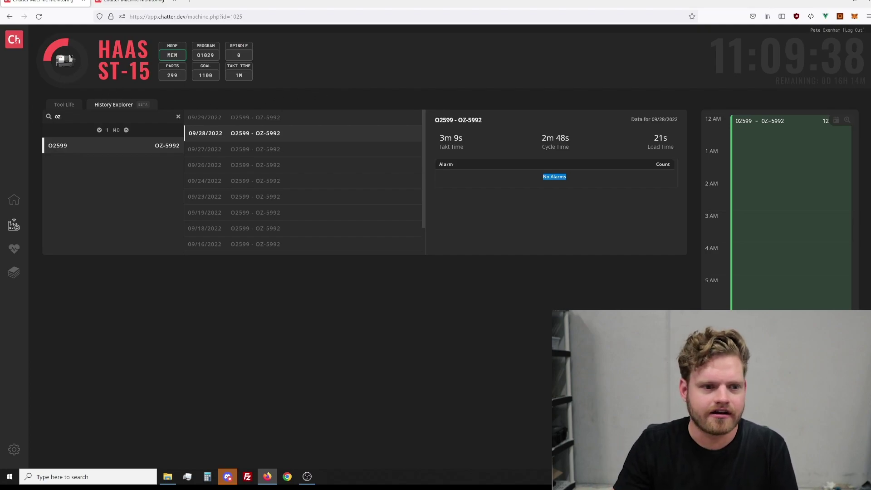
Step: On the staging reports page, generate a Spindle Utilization report for the Haas ST-15 and Doosan Lynx 2600SY covering 09/25/22 - 10/01/22
{"action": "left_click", "coordinate": [131, 3]}
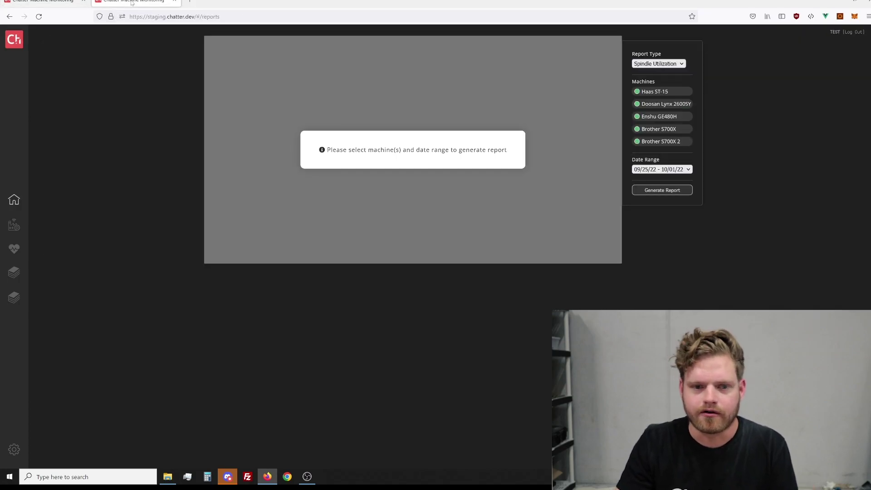
{"action": "left_click", "coordinate": [655, 93]}
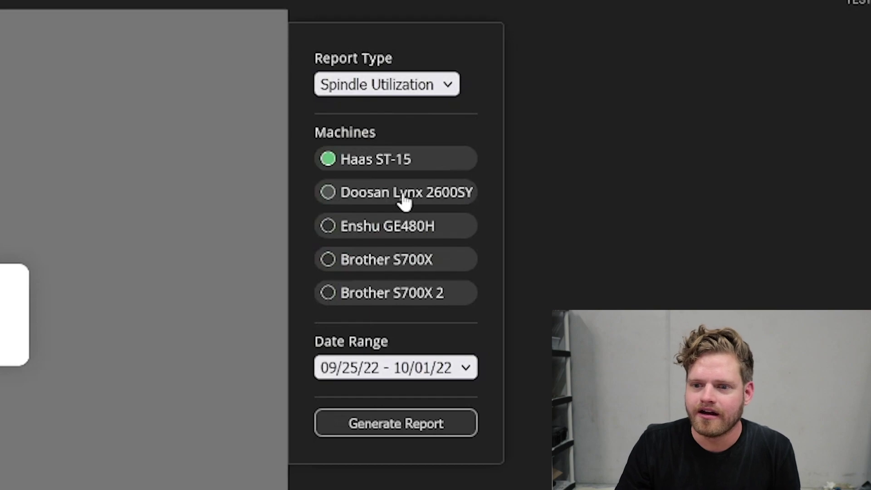
{"action": "left_click", "coordinate": [404, 200]}
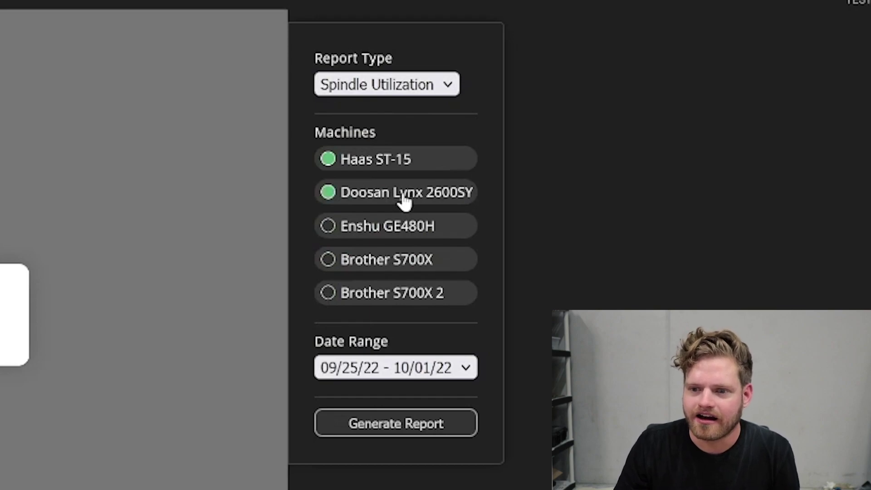
{"action": "left_click", "coordinate": [382, 370]}
{"action": "left_click", "coordinate": [409, 395]}
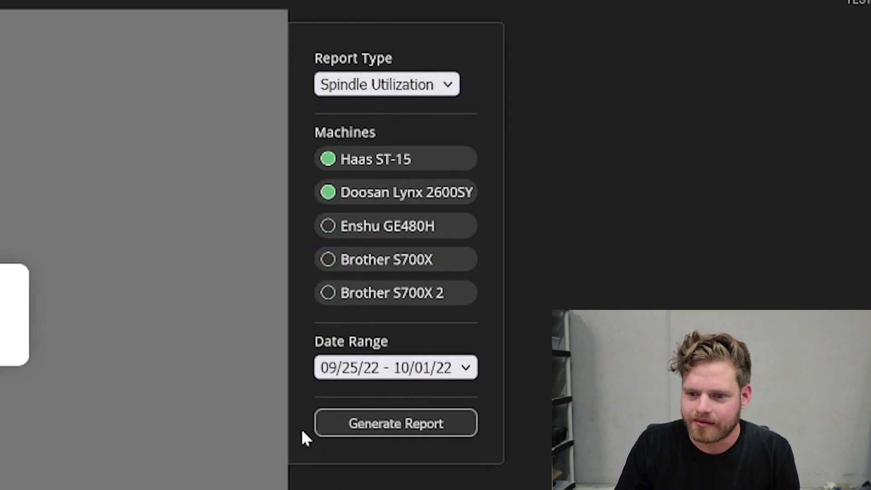
{"action": "left_click", "coordinate": [423, 432]}
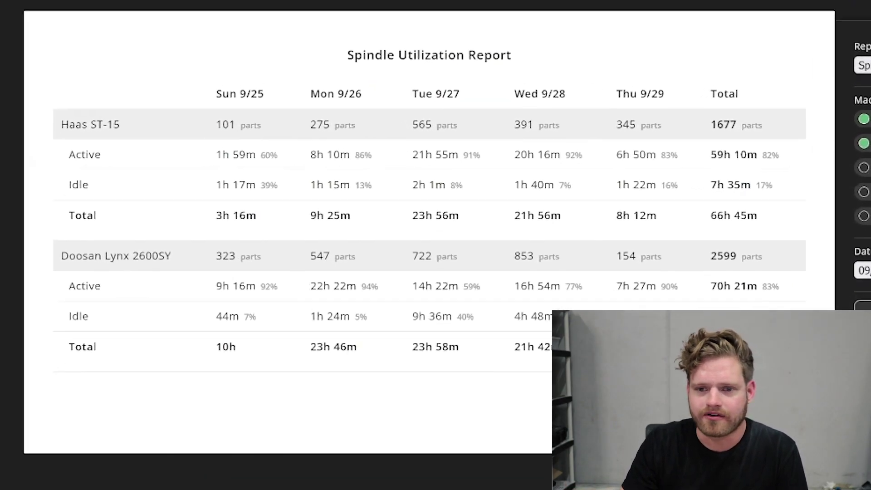
Step: Examine the Haas ST-15's daily part counts and active, idle and total times in the Spindle Utilization Report
{"action": "left_click_drag", "start_coordinate": [625, 94], "coordinate": [704, 132]}
{"action": "left_click", "coordinate": [673, 94]}
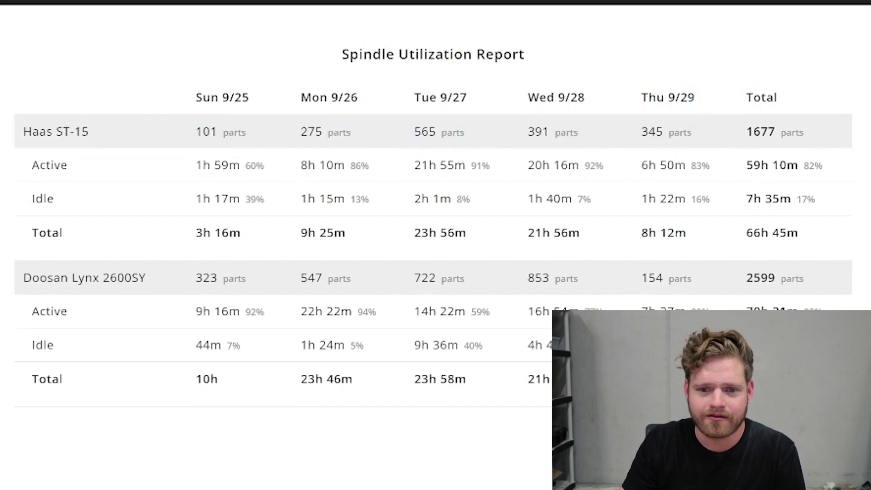
{"action": "left_click", "coordinate": [204, 130]}
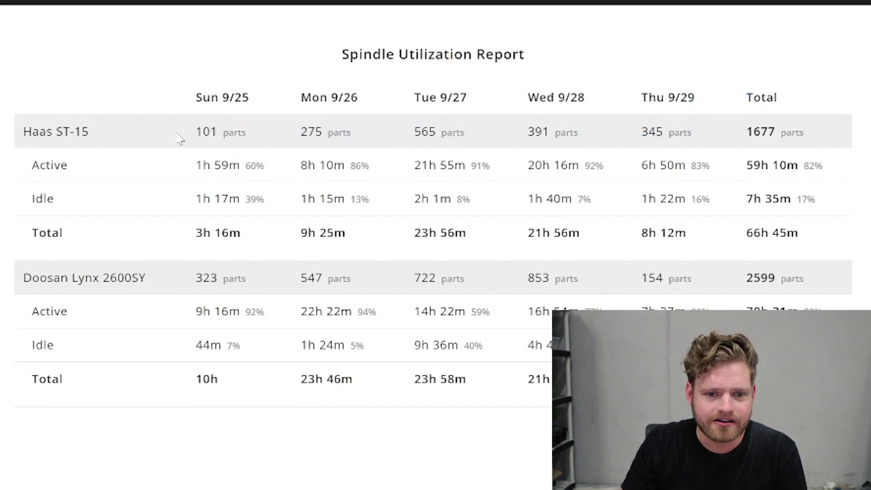
{"action": "left_click_drag", "start_coordinate": [180, 137], "coordinate": [813, 146]}
{"action": "left_click", "coordinate": [696, 148]}
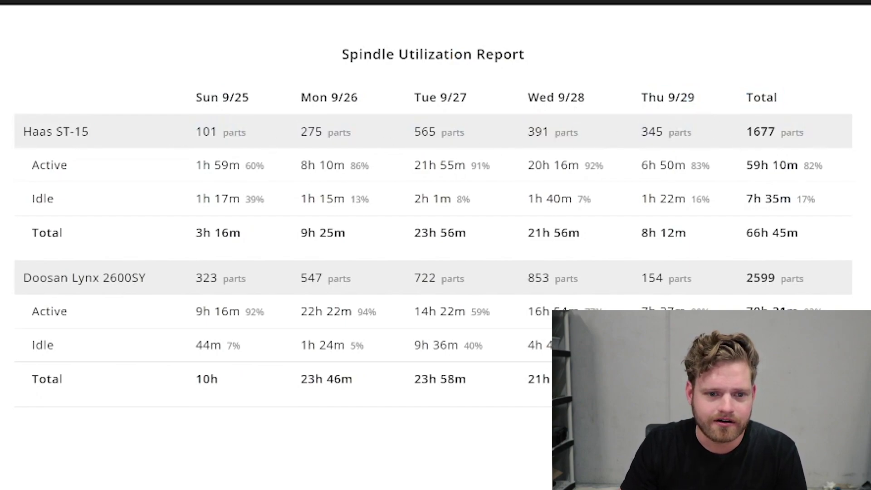
{"action": "left_click_drag", "start_coordinate": [195, 166], "coordinate": [241, 168]}
{"action": "left_click", "coordinate": [189, 175]}
{"action": "left_click_drag", "start_coordinate": [202, 198], "coordinate": [791, 200]}
{"action": "left_click", "coordinate": [363, 220]}
{"action": "left_click_drag", "start_coordinate": [200, 228], "coordinate": [269, 238]}
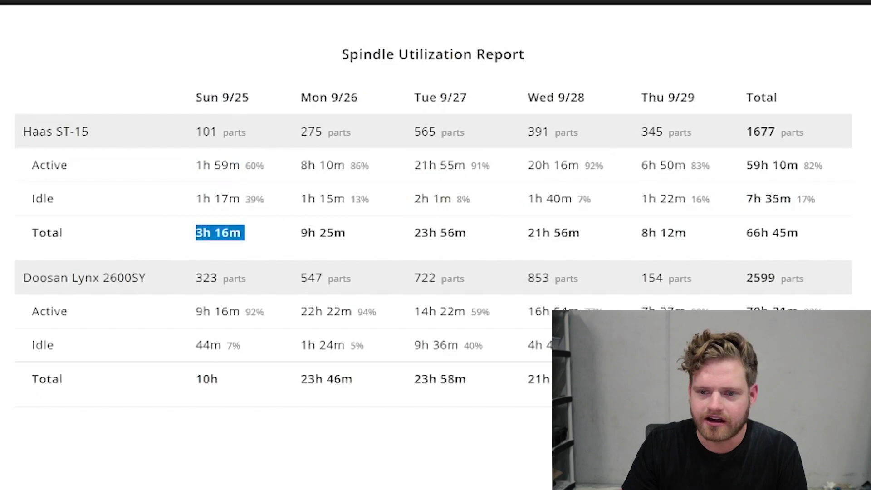
Step: Examine the report's Total column for the Haas ST-15 and the daily figures for the Doosan Lynx 2600SY
{"action": "left_click_drag", "start_coordinate": [769, 97], "coordinate": [850, 251]}
{"action": "left_click", "coordinate": [842, 248]}
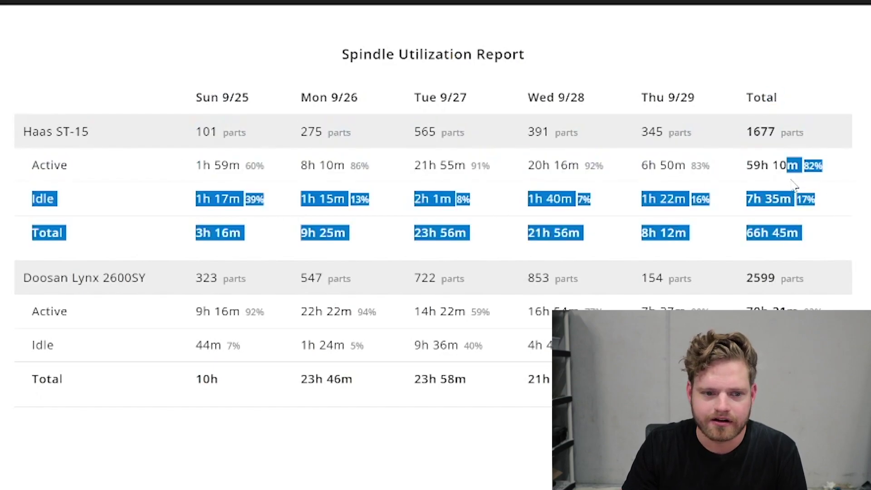
{"action": "left_click_drag", "start_coordinate": [352, 295], "coordinate": [459, 347]}
{"action": "left_click", "coordinate": [458, 347]}
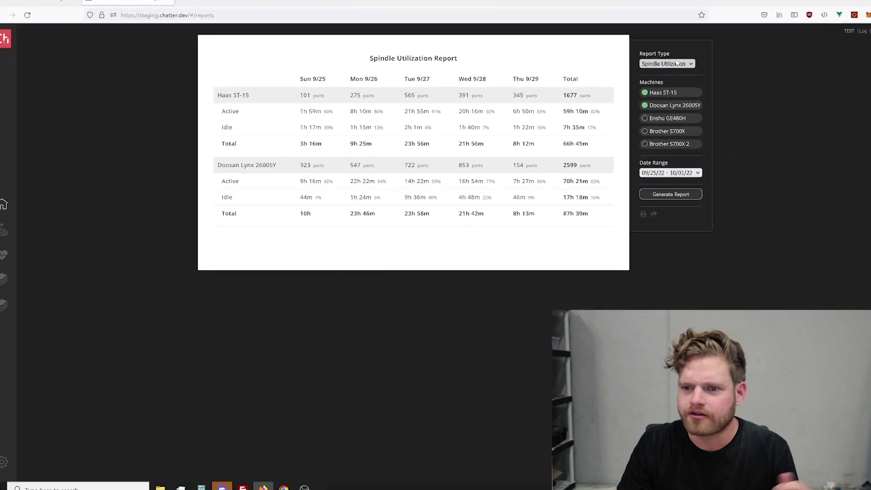
Step: Generate a Programs report for the Haas ST-15 and Doosan Lynx 2600SY covering 09/25/22 - 10/01/22, and preview its printout without printing
{"action": "left_click", "coordinate": [678, 64]}
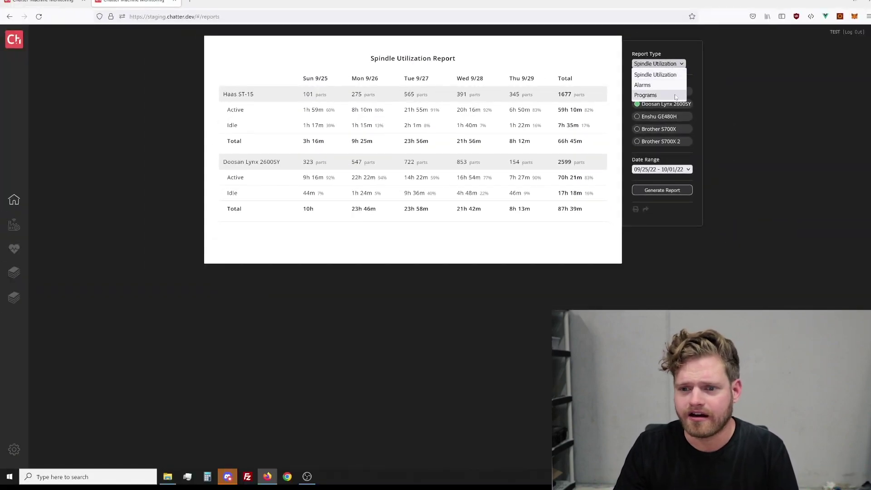
{"action": "key", "text": "Escape"}
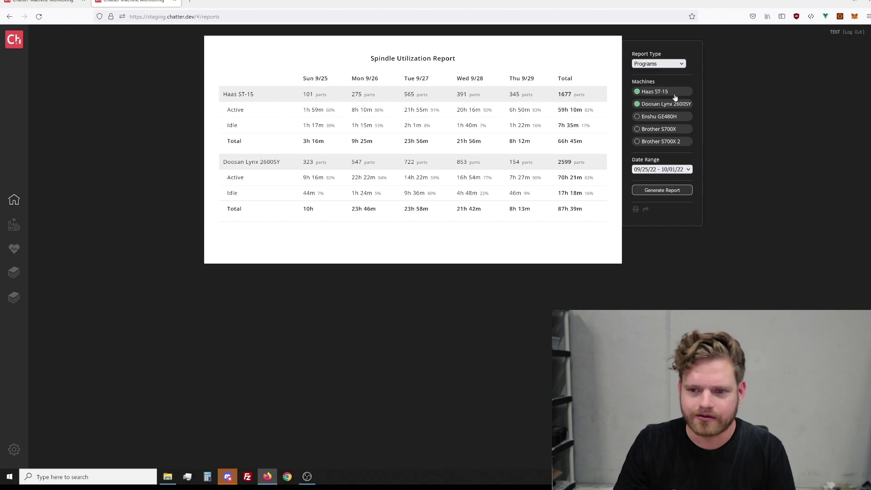
{"action": "left_click", "coordinate": [675, 194]}
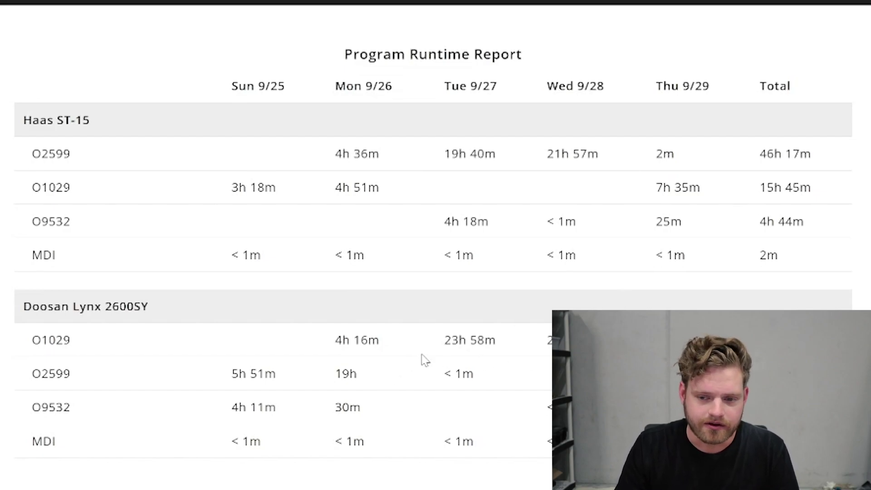
{"action": "key", "text": "ctrl+p"}
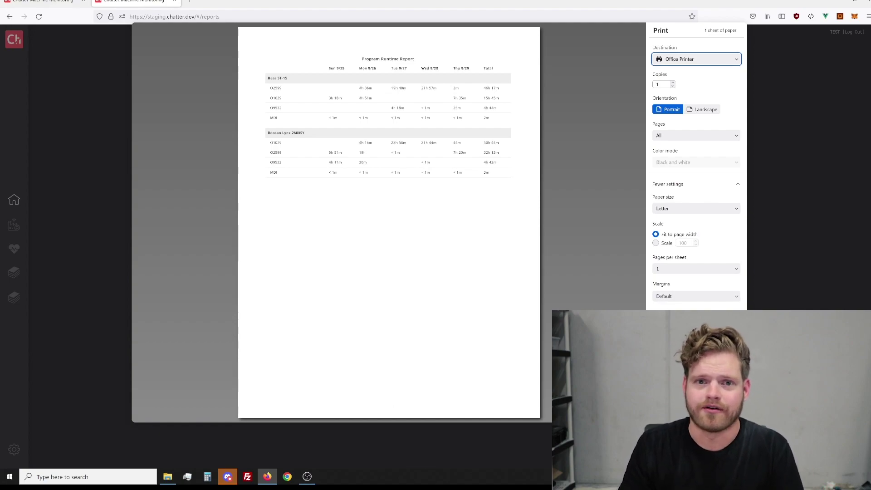
{"action": "key", "text": "Escape"}
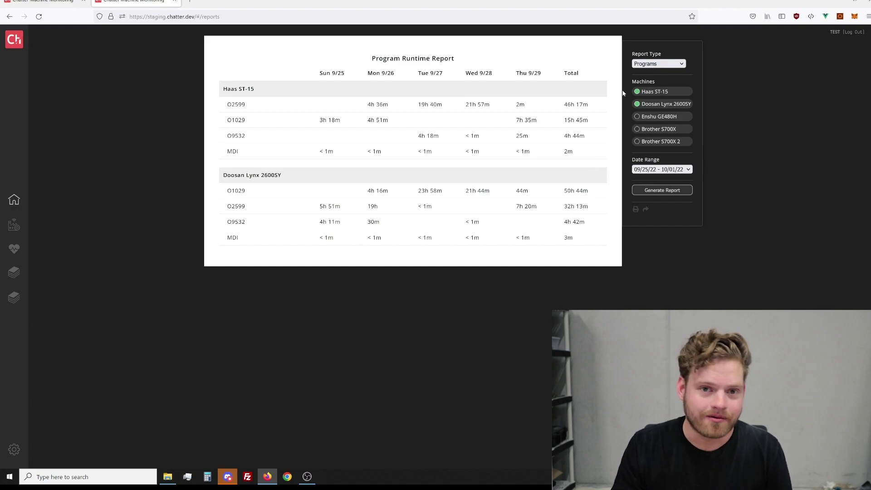
Step: Switch the report type back to Spindle Utilization
{"action": "key", "text": "alt+Down"}
{"action": "key", "text": "Down"}
{"action": "key", "text": "Return"}
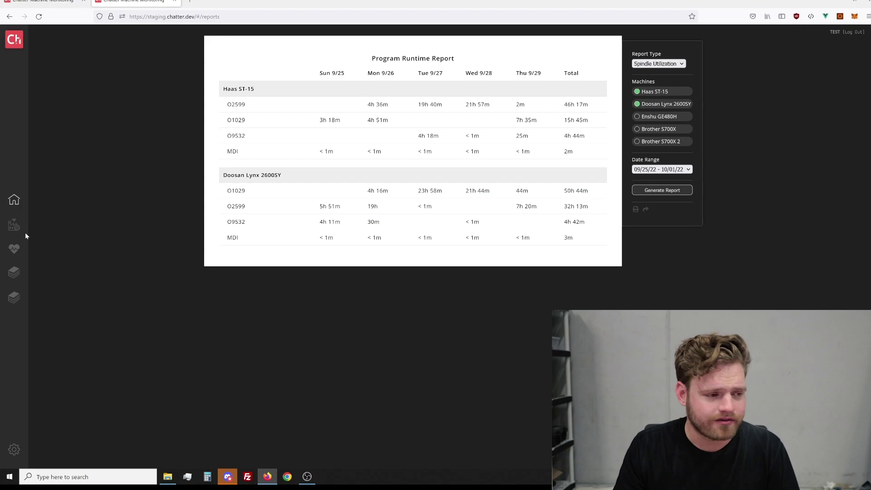
Step: In the account settings, enable SMS notifications and select all notification types: Messages, Alarms and Tools
{"action": "left_click", "coordinate": [13, 452]}
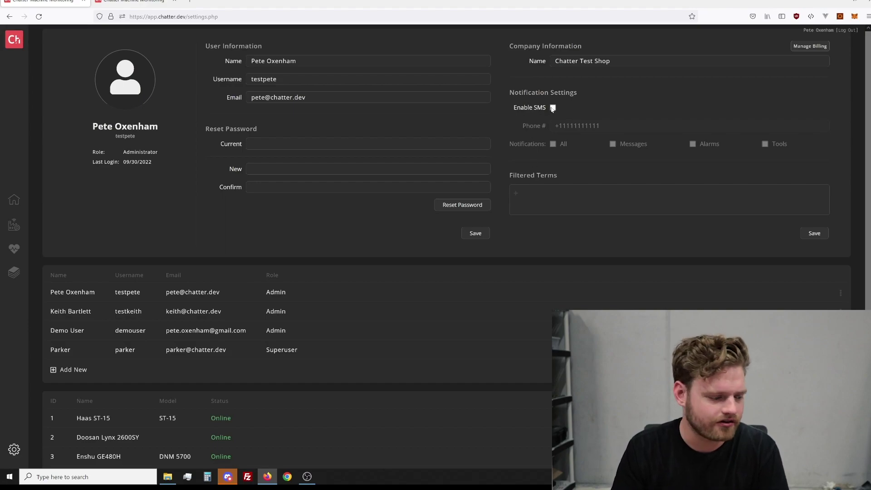
{"action": "left_click", "coordinate": [553, 108]}
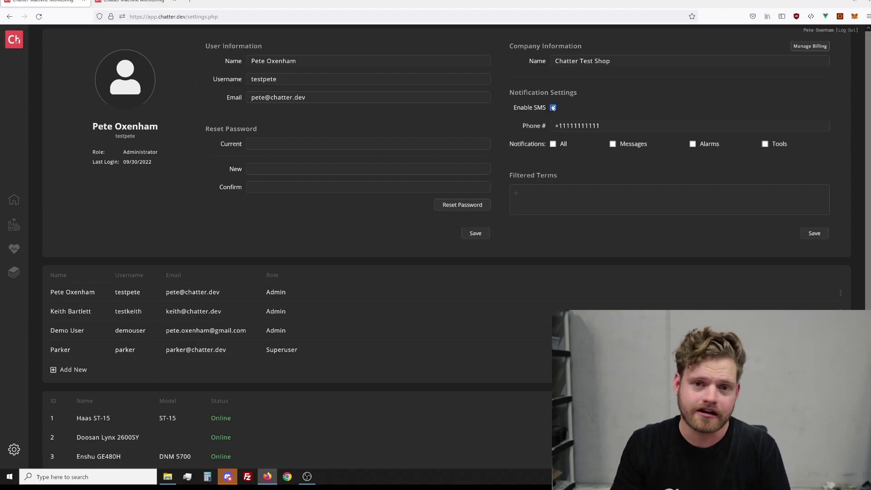
{"action": "left_click", "coordinate": [563, 144]}
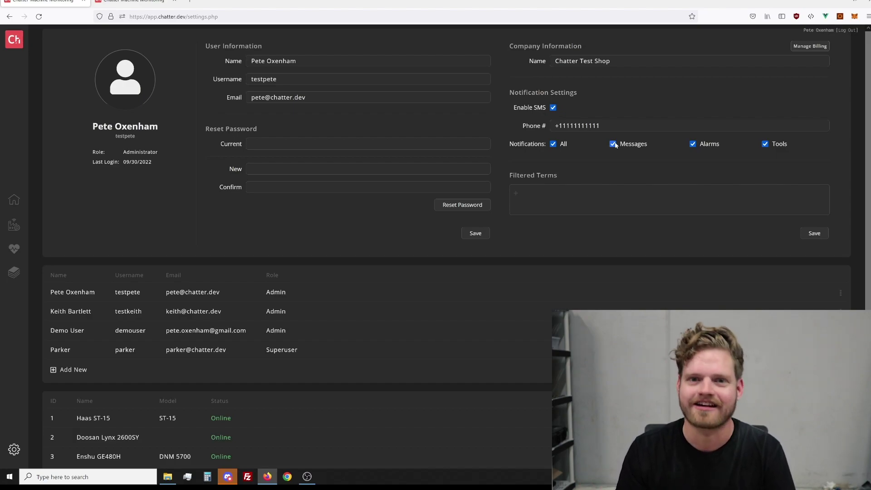
Step: Open the Haas ST-15's machine settings and view the data types available for its Mode display field
{"action": "scroll", "coordinate": [668, 265], "scroll_direction": "down", "scroll_amount": 1}
{"action": "scroll", "coordinate": [668, 266], "scroll_direction": "down", "scroll_amount": 3}
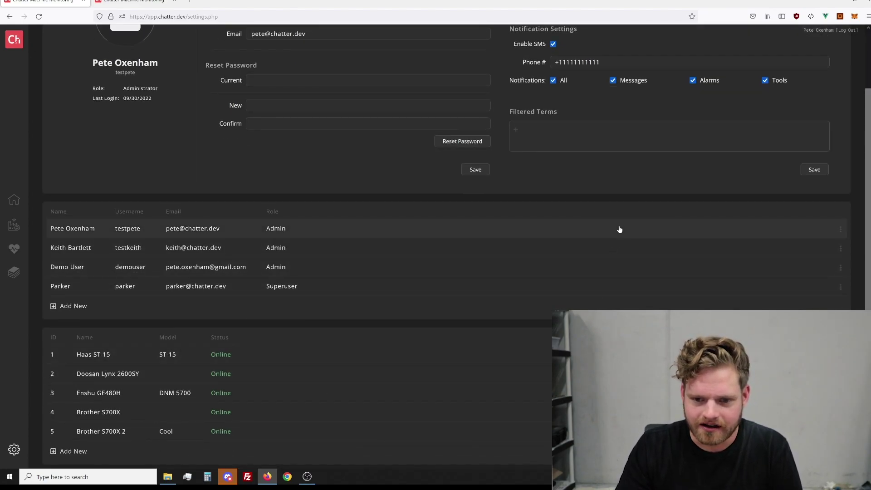
{"action": "left_click", "coordinate": [568, 355]}
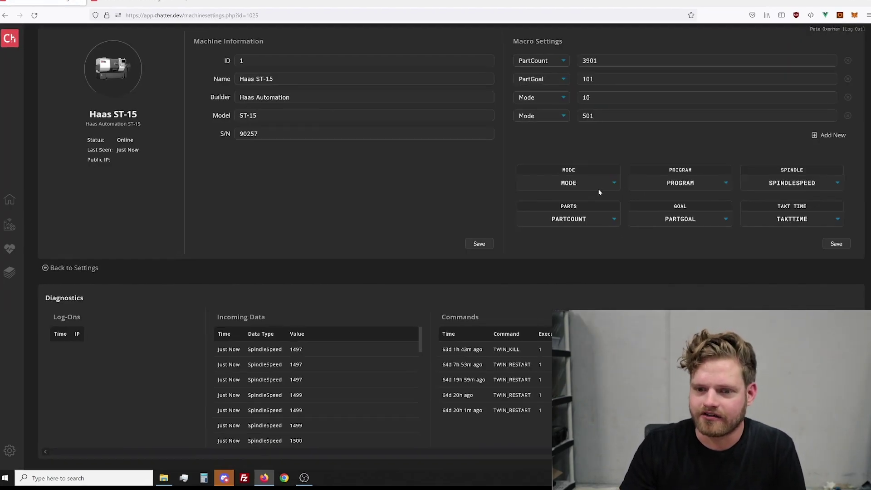
{"action": "left_click", "coordinate": [585, 186]}
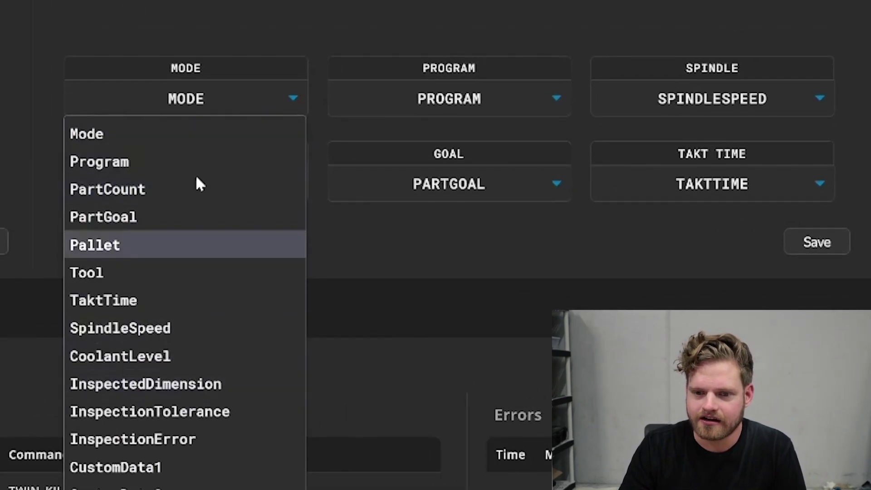
{"action": "left_click", "coordinate": [45, 47]}
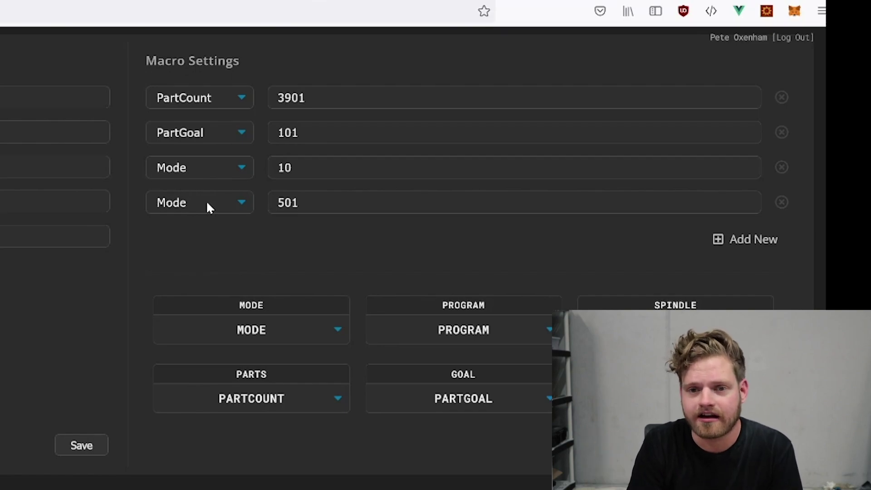
Step: Assign macro variable 501 to CustomData1 in the Haas ST-15's macro settings
{"action": "left_click", "coordinate": [222, 204]}
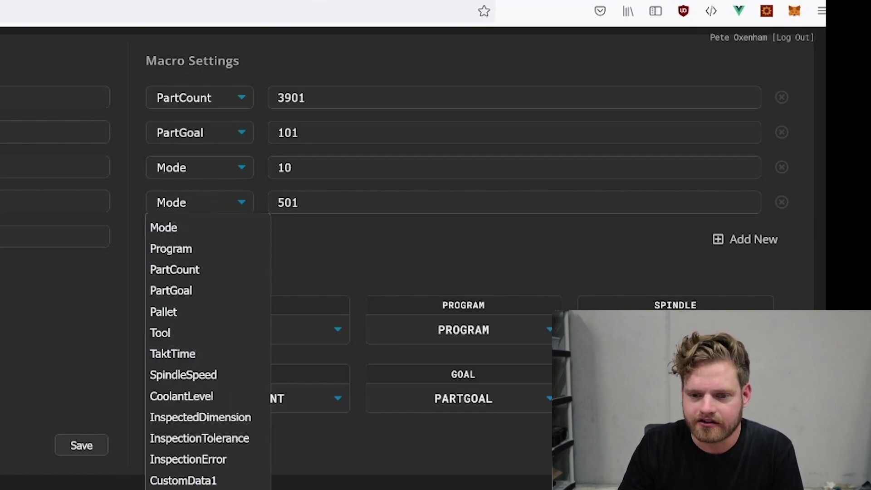
{"action": "left_click", "coordinate": [199, 479]}
{"action": "key", "text": "Tab"}
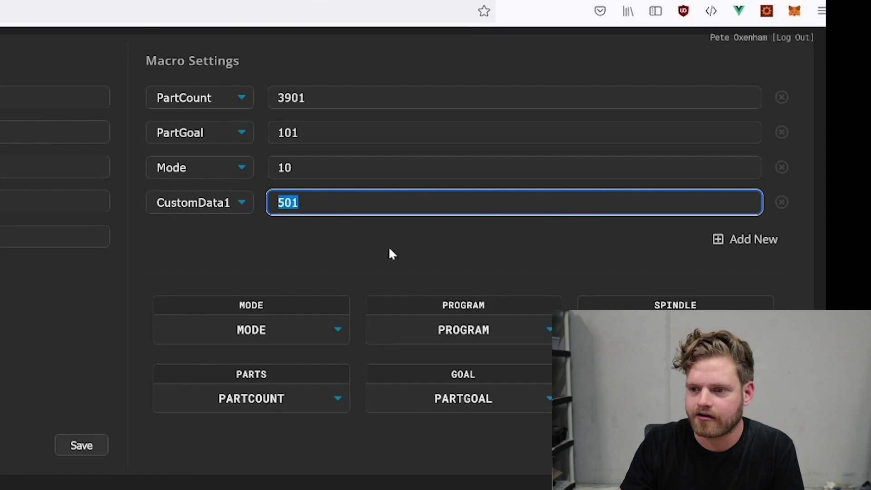
{"action": "left_click", "coordinate": [389, 250]}
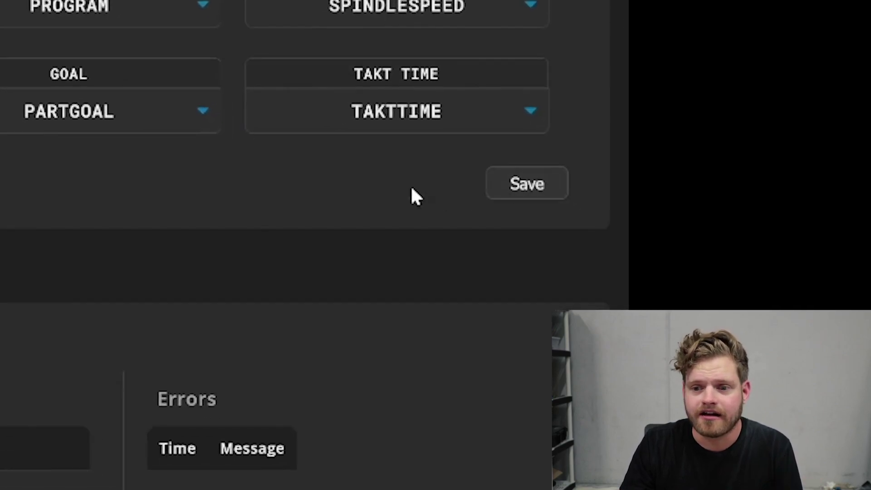
Step: Replace the TaktTime display field's data with CustomData1 and label the field BAR REM
{"action": "left_click", "coordinate": [373, 96]}
{"action": "left_click", "coordinate": [390, 488]}
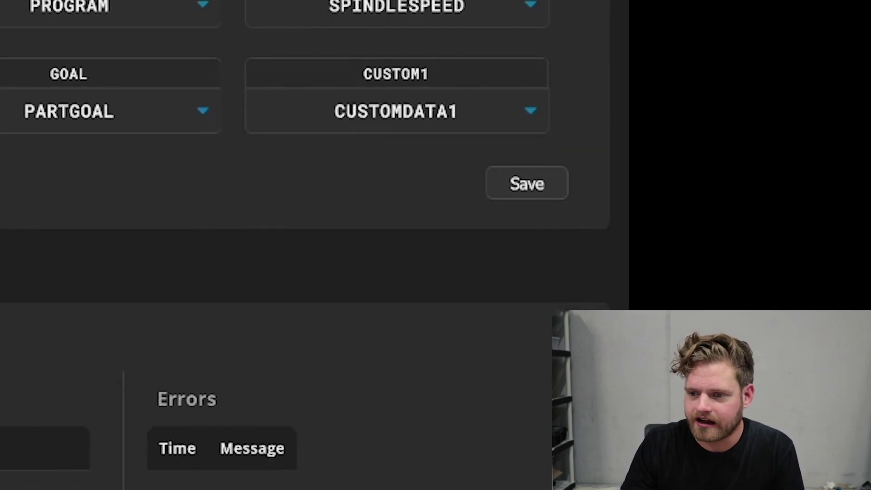
{"action": "double_click", "coordinate": [396, 74]}
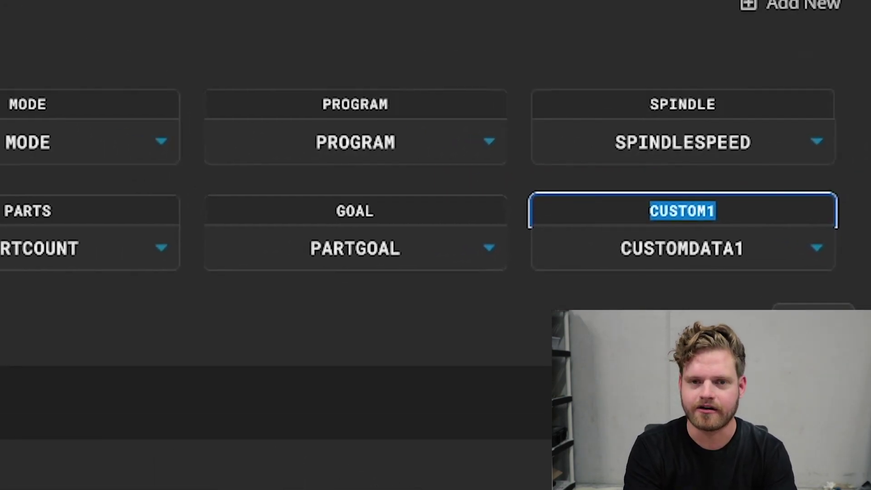
{"action": "type", "text": "BAR REM"}
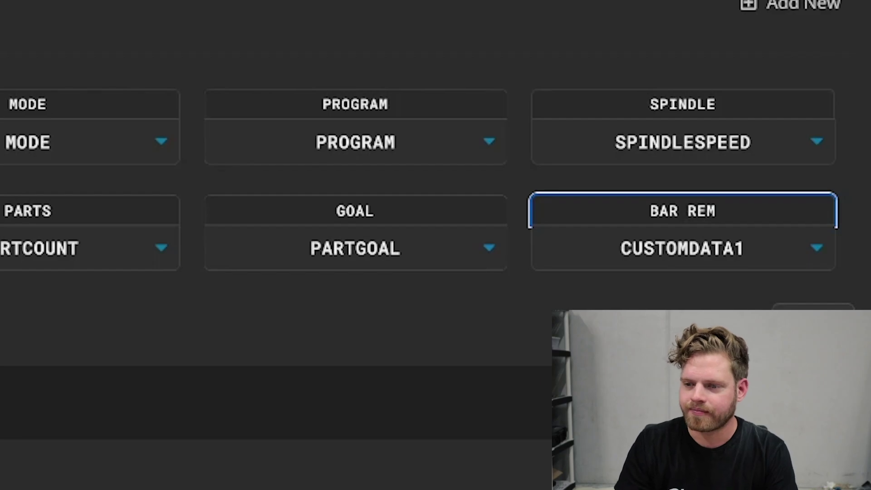
{"action": "key", "text": "Return"}
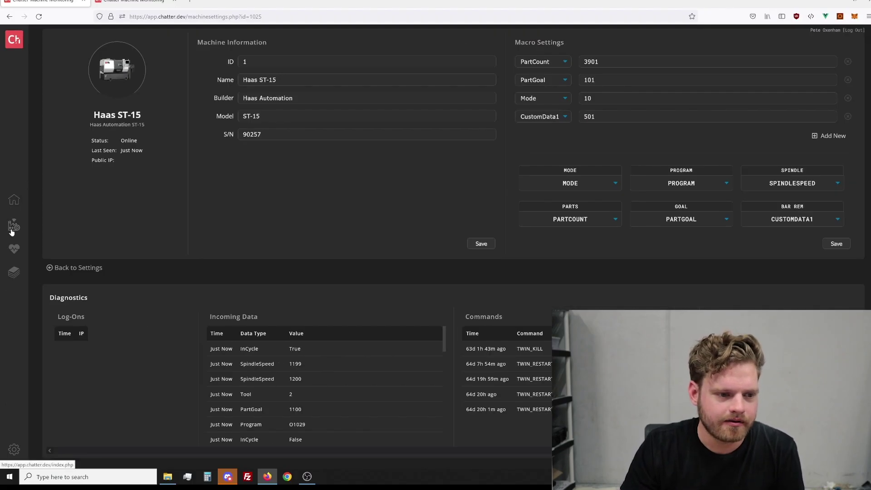
Step: Open the Haas ST-15's machine page from the dashboard and examine the BAR REM field among its status values
{"action": "mouse_move", "coordinate": [14, 201]}
{"action": "left_click", "coordinate": [56, 192]}
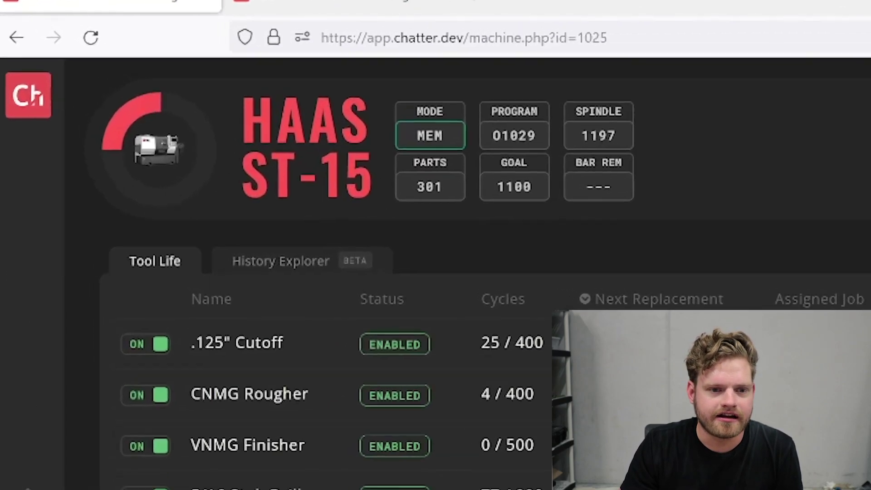
{"action": "triple_click", "coordinate": [627, 194]}
{"action": "left_click", "coordinate": [620, 194]}
{"action": "triple_click", "coordinate": [573, 166]}
{"action": "left_click", "coordinate": [567, 163]}
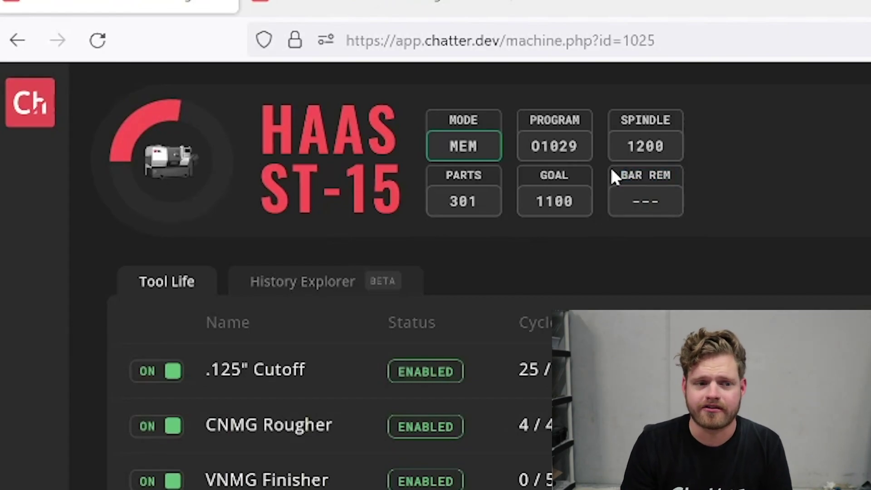